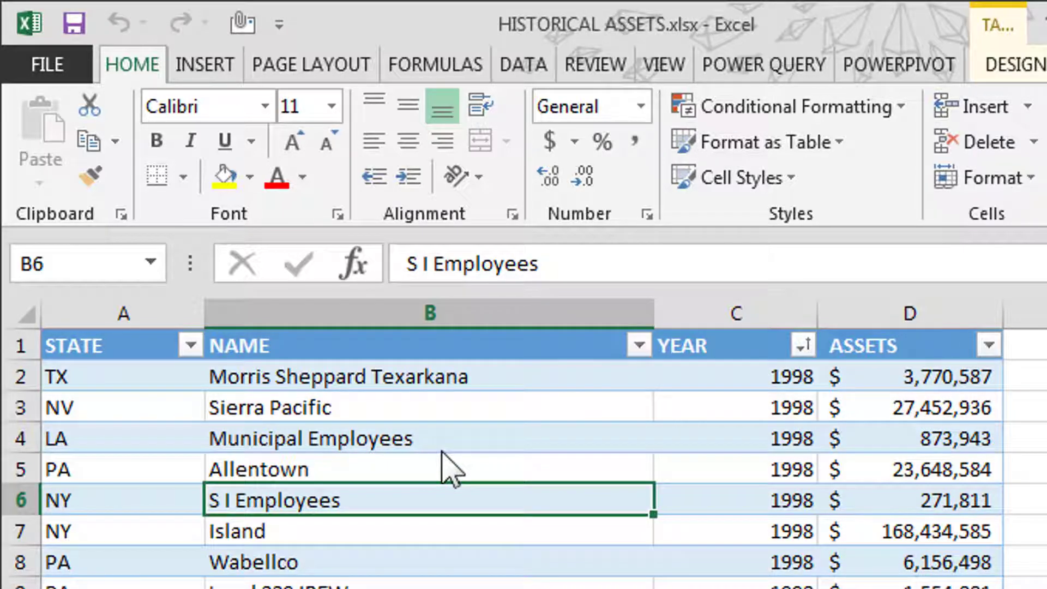
# Step: Insert a PivotTable on a new sheet with STATE as rows, Sum of ASSETS as values, and YEAR as a filter
pyautogui.click(224, 65)
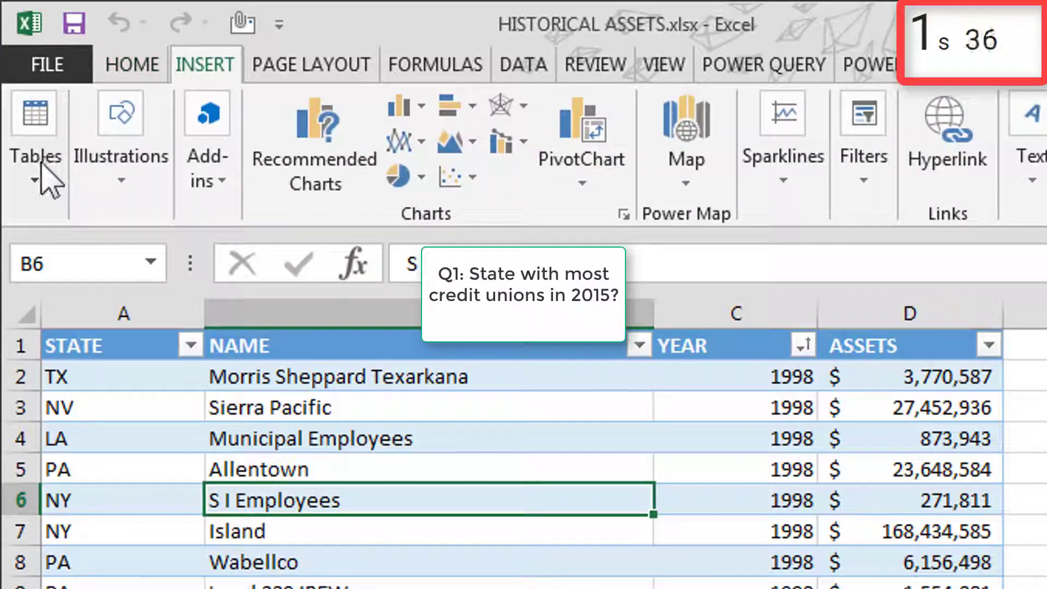
pyautogui.click(38, 186)
pyautogui.click(35, 251)
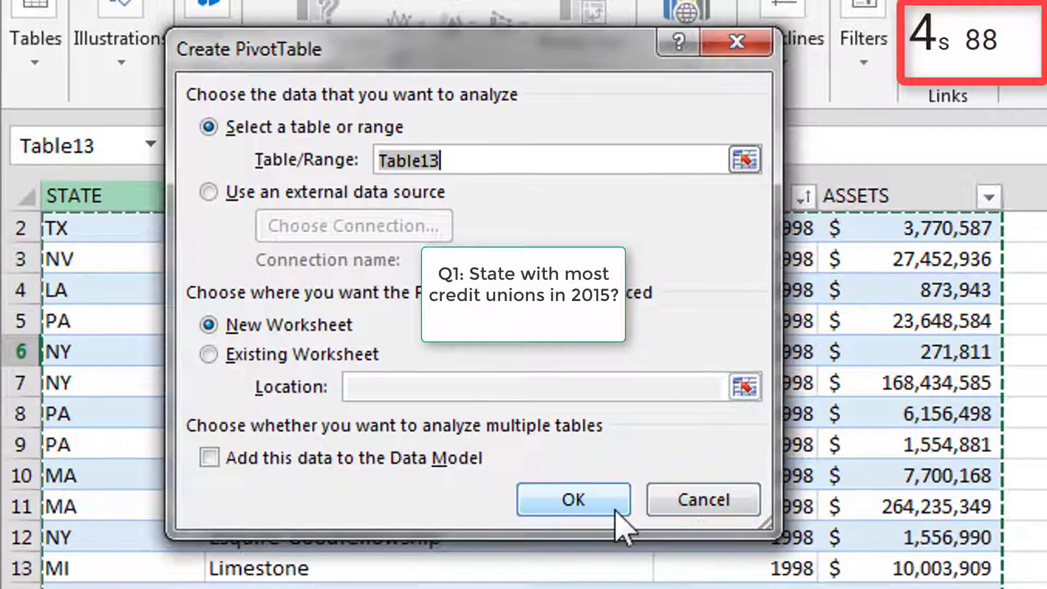
pyautogui.click(615, 511)
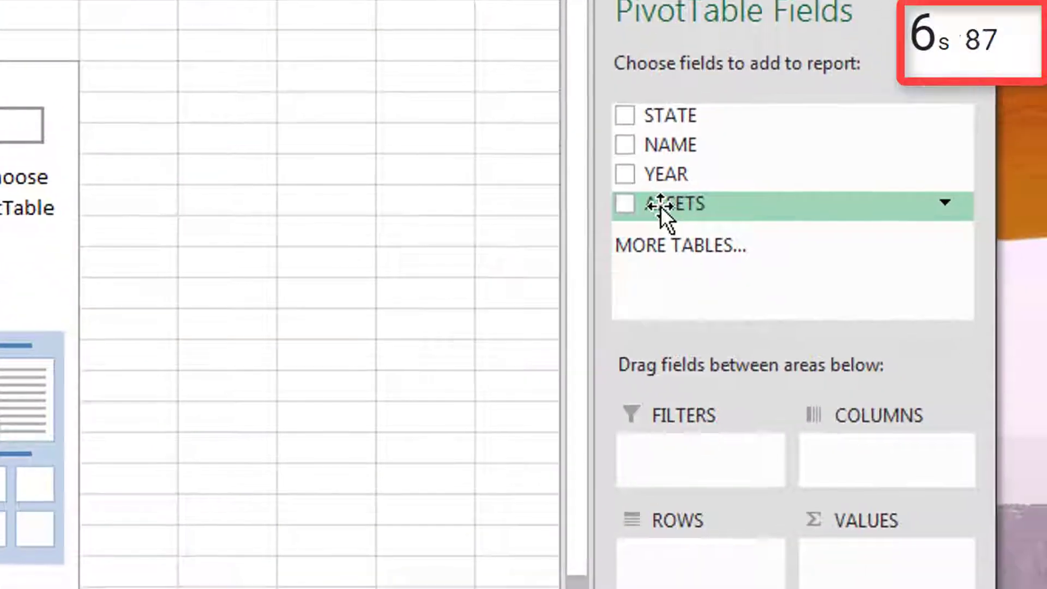
pyautogui.moveTo(671, 115); pyautogui.dragTo(695, 554)
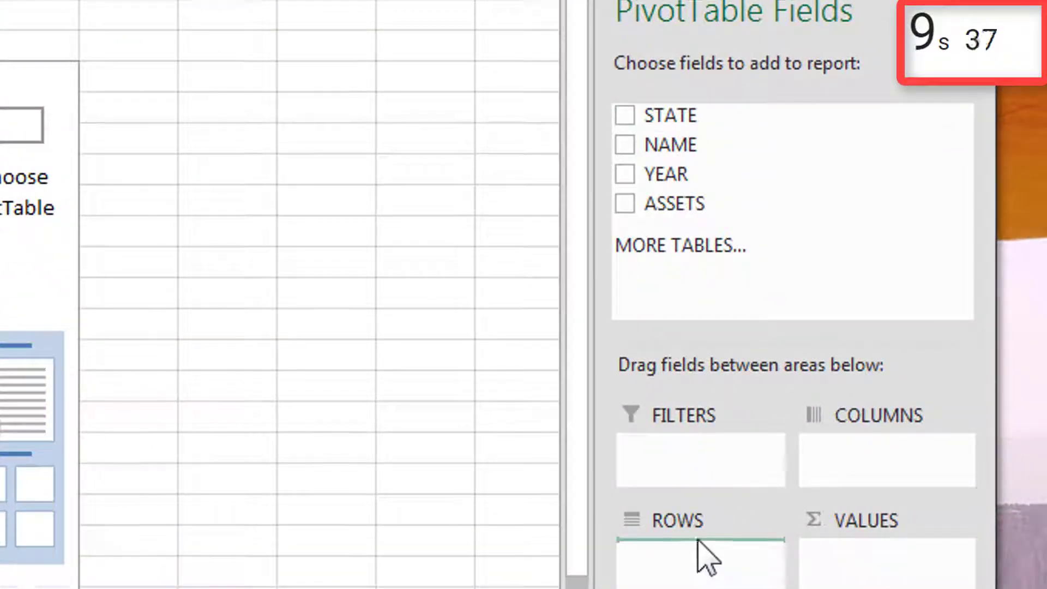
pyautogui.moveTo(679, 205); pyautogui.dragTo(895, 555)
pyautogui.moveTo(665, 174); pyautogui.dragTo(666, 451)
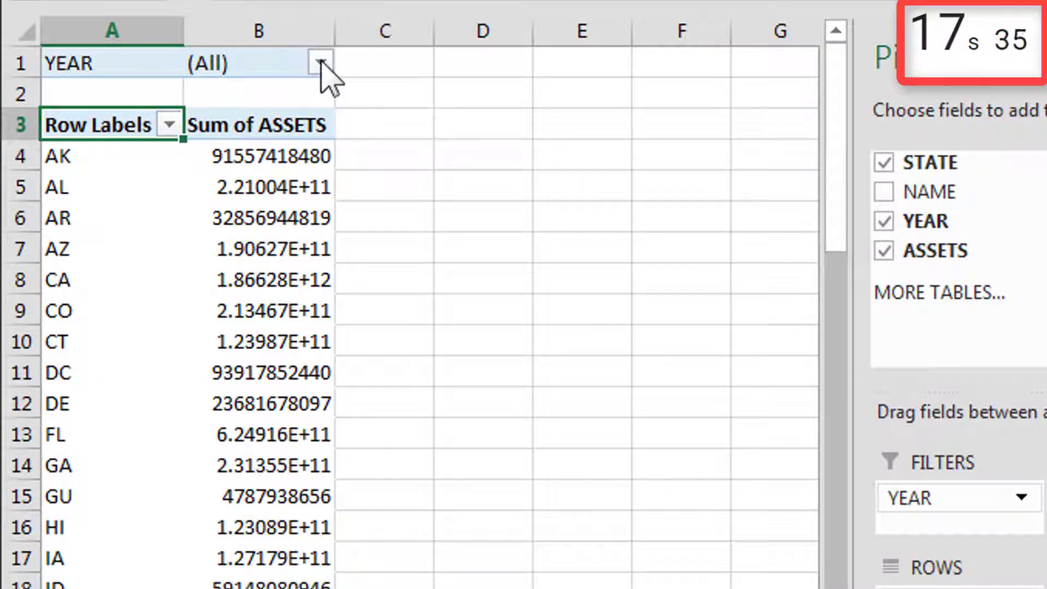
# Step: Filter the PivotTable to YEAR 2015
pyautogui.click(321, 63)
pyautogui.moveTo(355, 206); pyautogui.dragTo(233, 364)
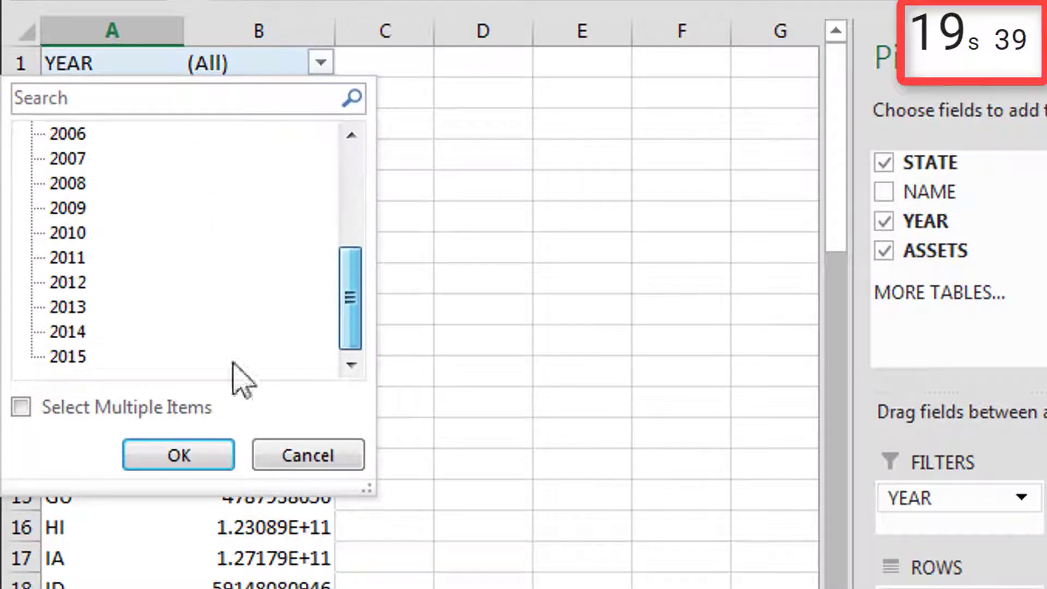
pyautogui.click(55, 356)
pyautogui.click(194, 453)
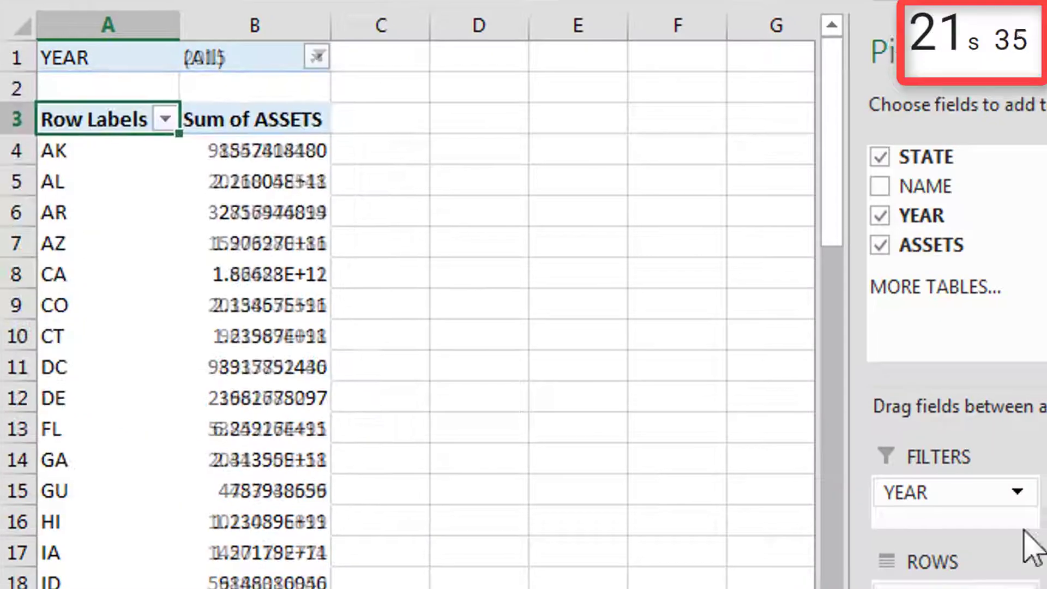
# Step: Change the ASSETS value field to summarise by Count instead of Sum
pyautogui.click(845, 207)
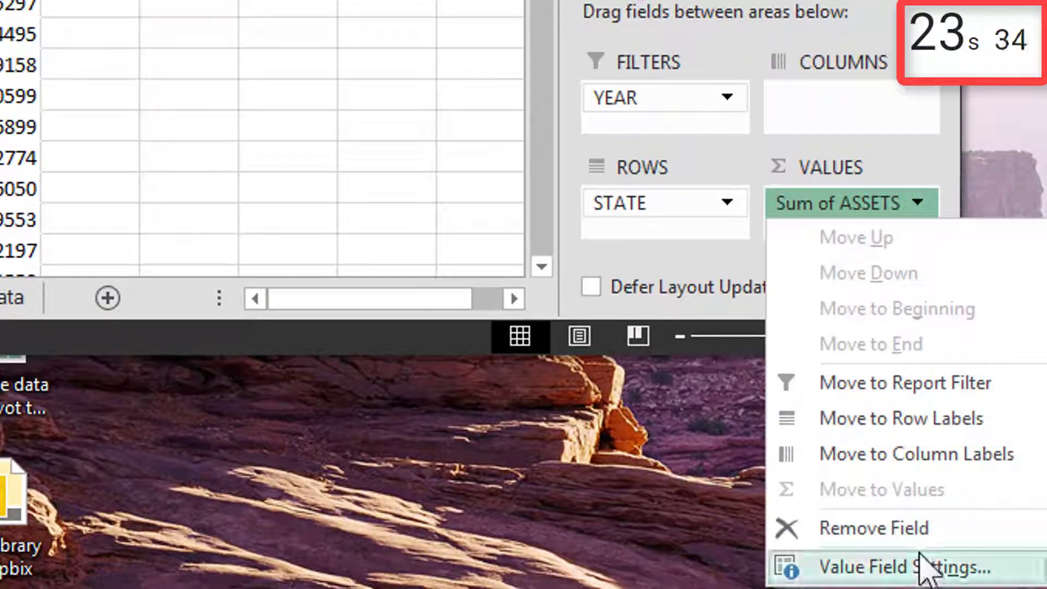
pyautogui.click(916, 568)
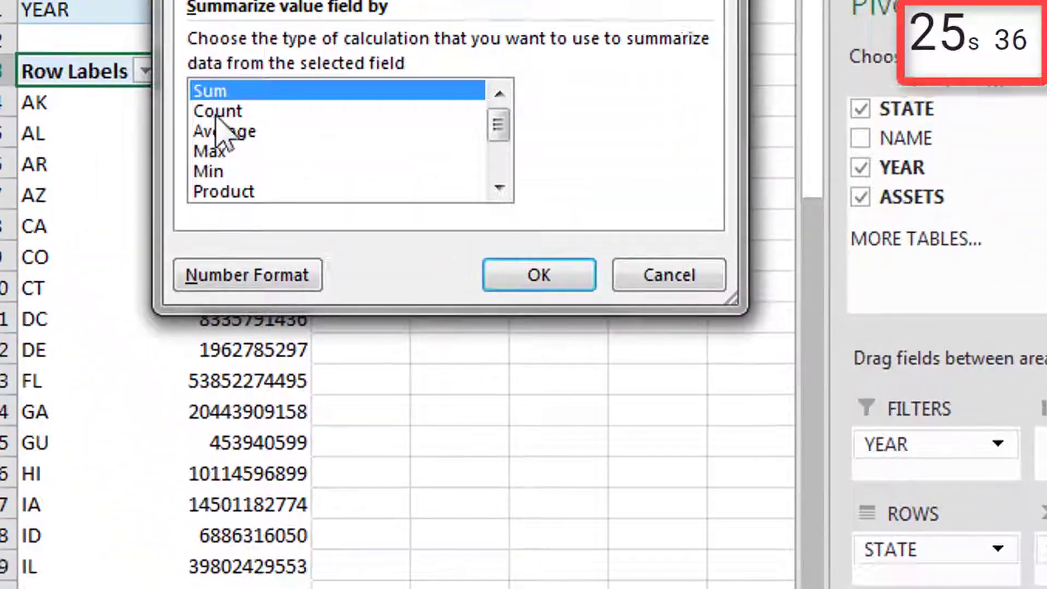
pyautogui.click(242, 141)
pyautogui.click(566, 301)
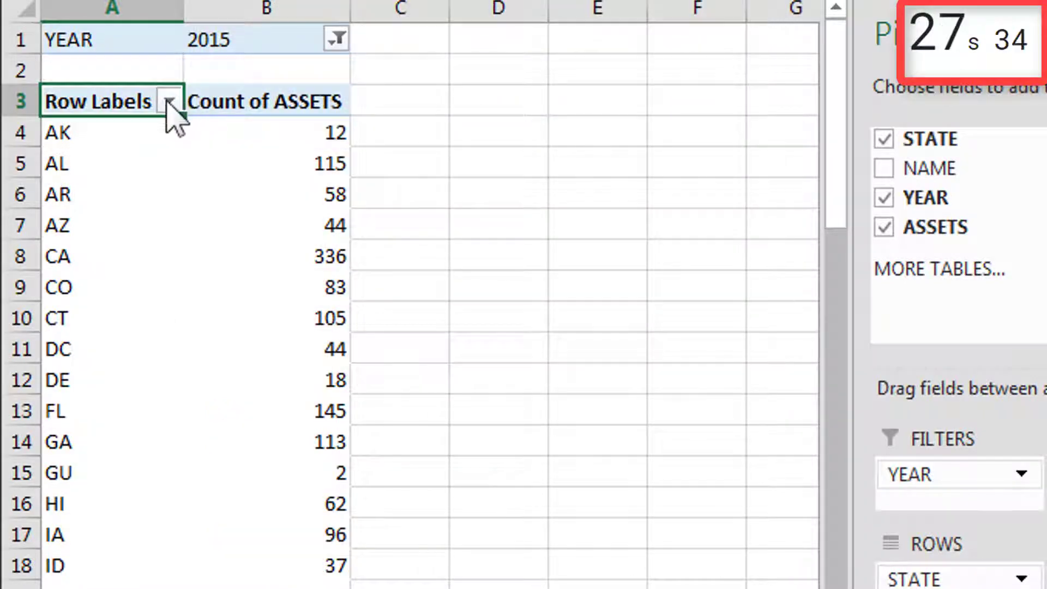
# Step: Sort the states descending by Count of ASSETS
pyautogui.click(169, 102)
pyautogui.click(131, 208)
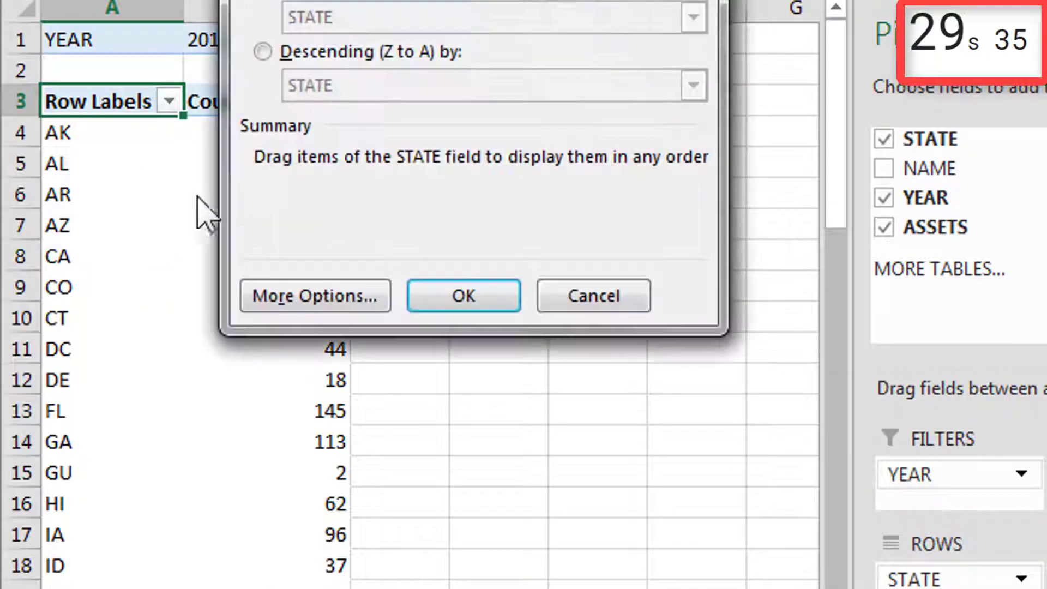
pyautogui.click(263, 51)
pyautogui.click(382, 90)
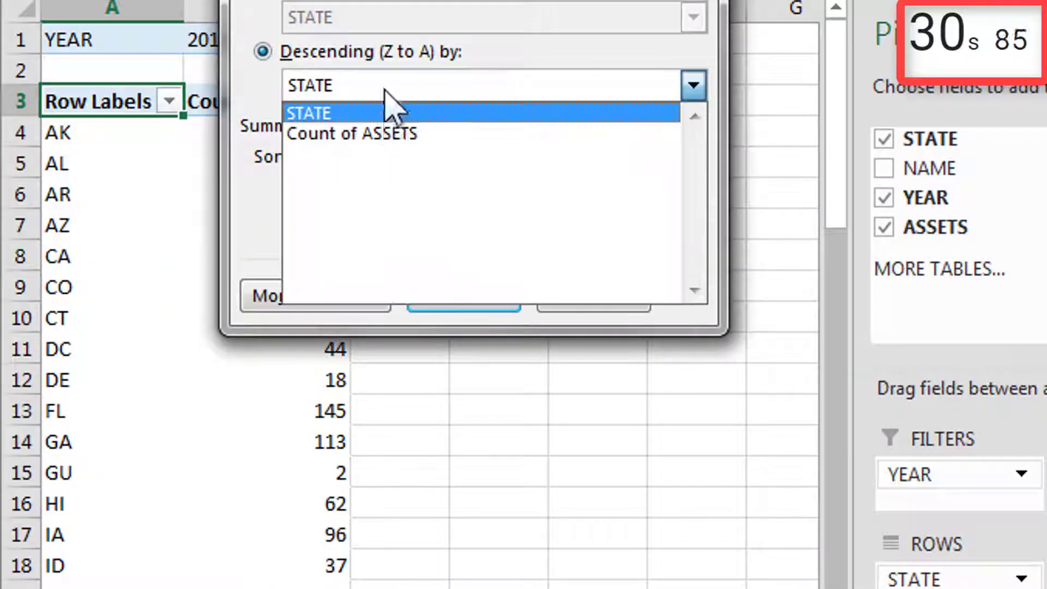
pyautogui.click(381, 133)
pyautogui.click(479, 295)
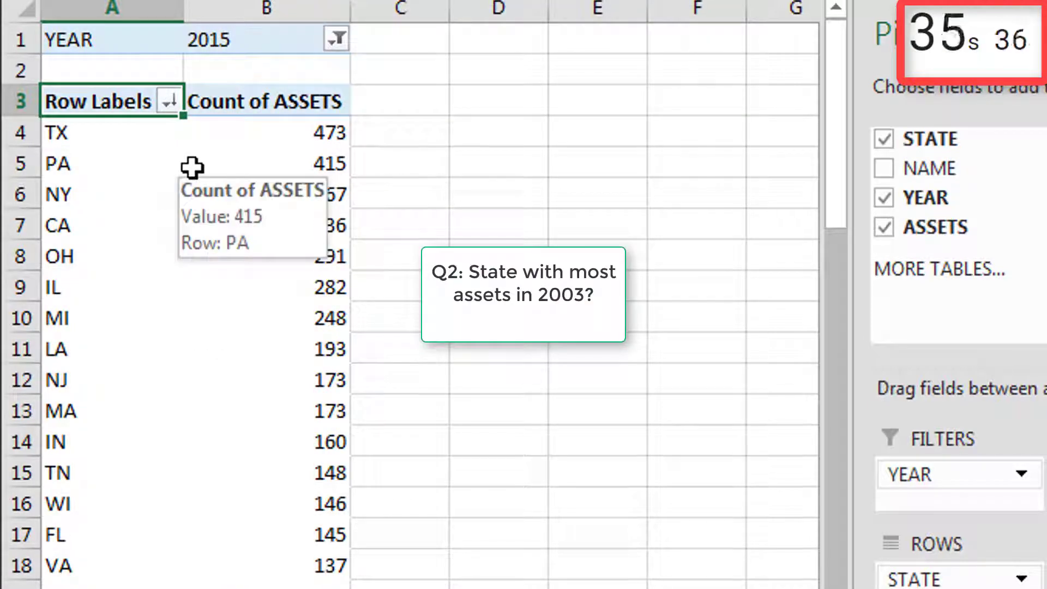
# Step: Change the YEAR filter to 2003
pyautogui.click(337, 39)
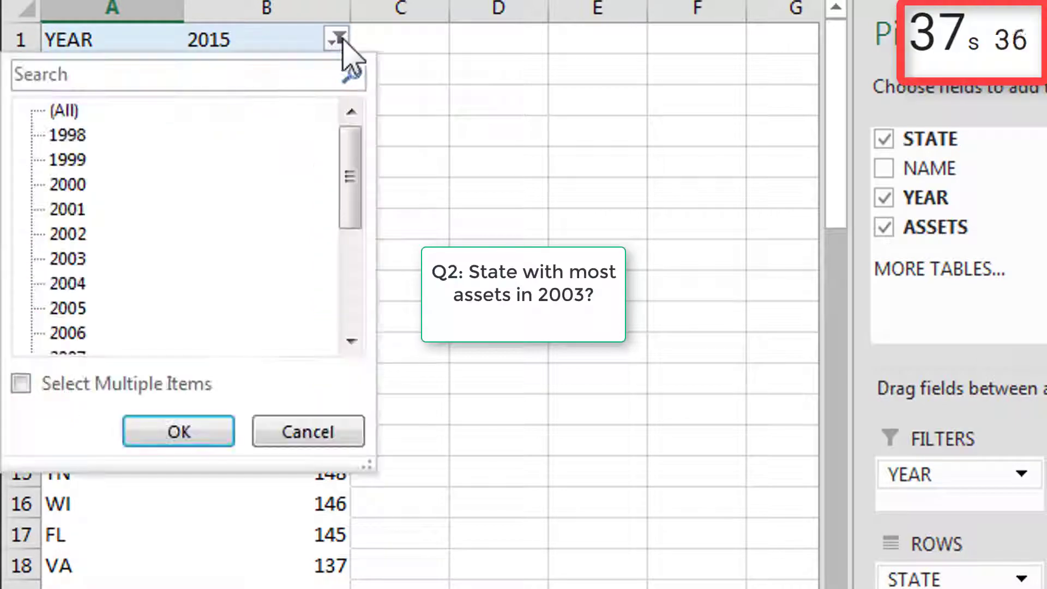
pyautogui.click(85, 259)
pyautogui.click(184, 419)
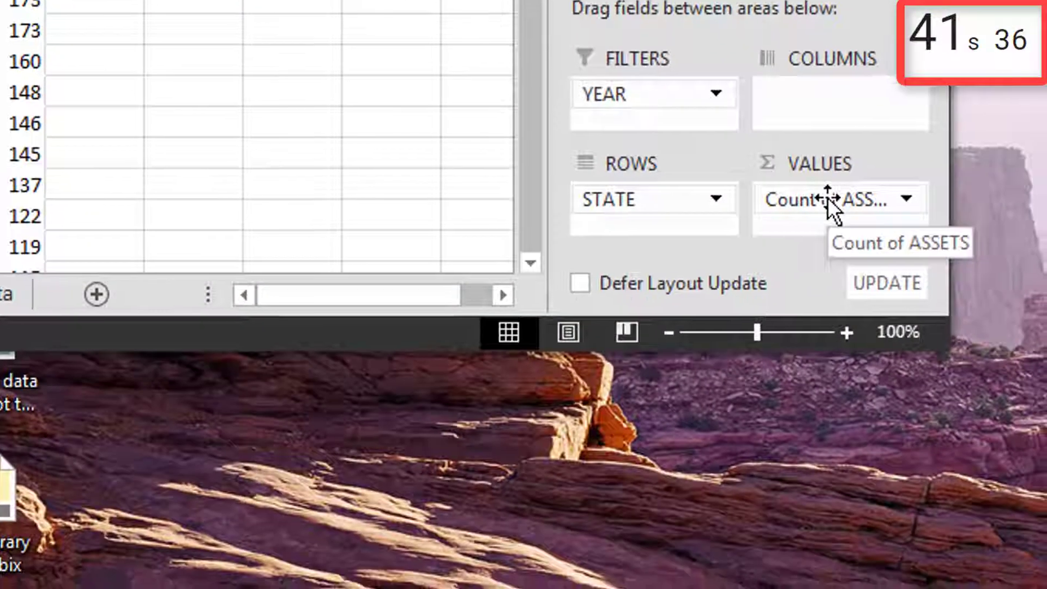
# Step: Switch the ASSETS value field back to Sum
pyautogui.click(827, 197)
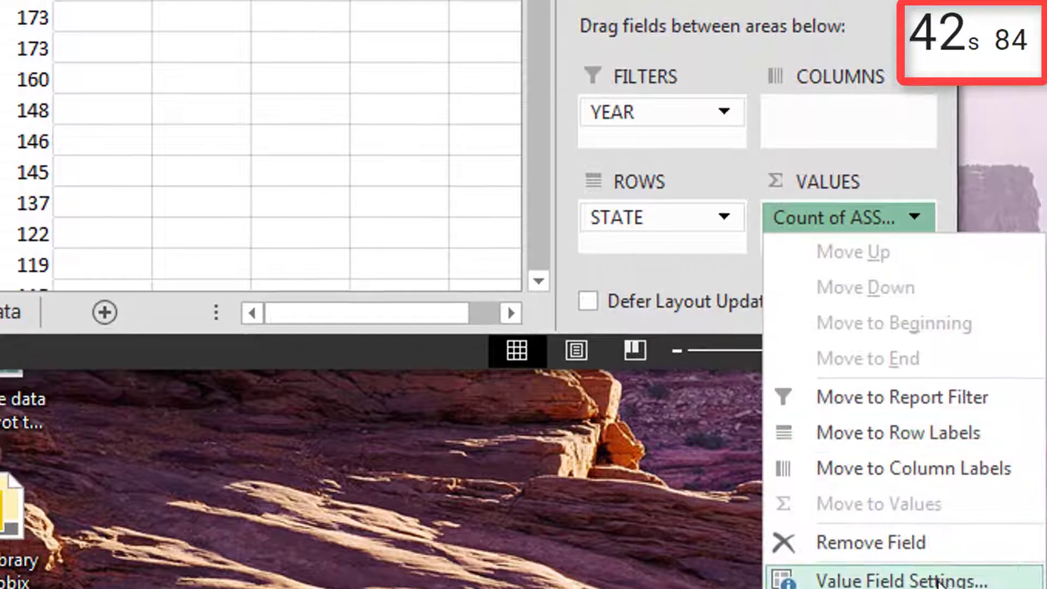
pyautogui.click(893, 562)
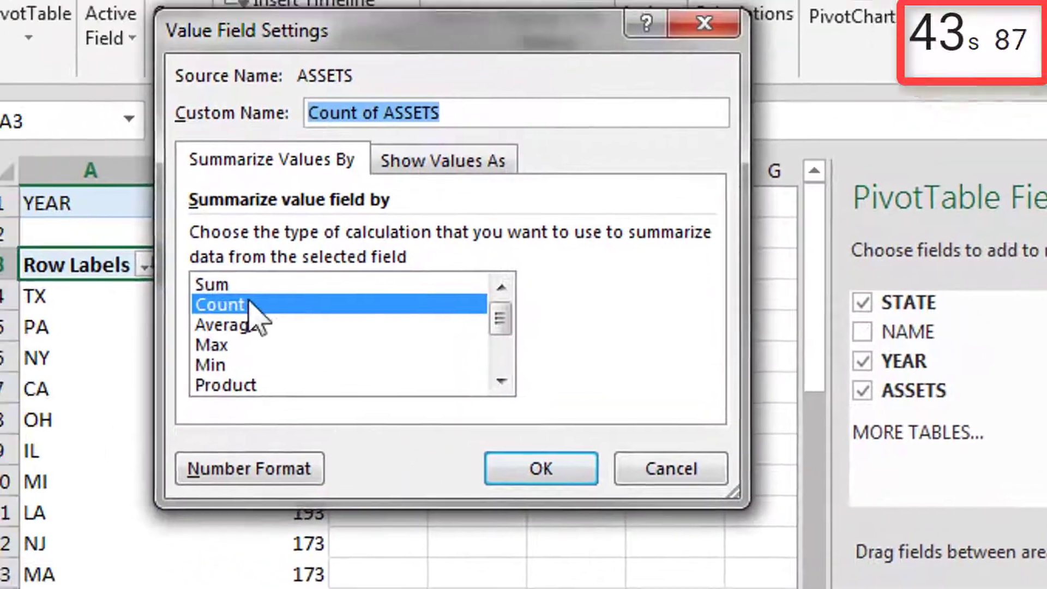
pyautogui.click(242, 285)
pyautogui.click(562, 475)
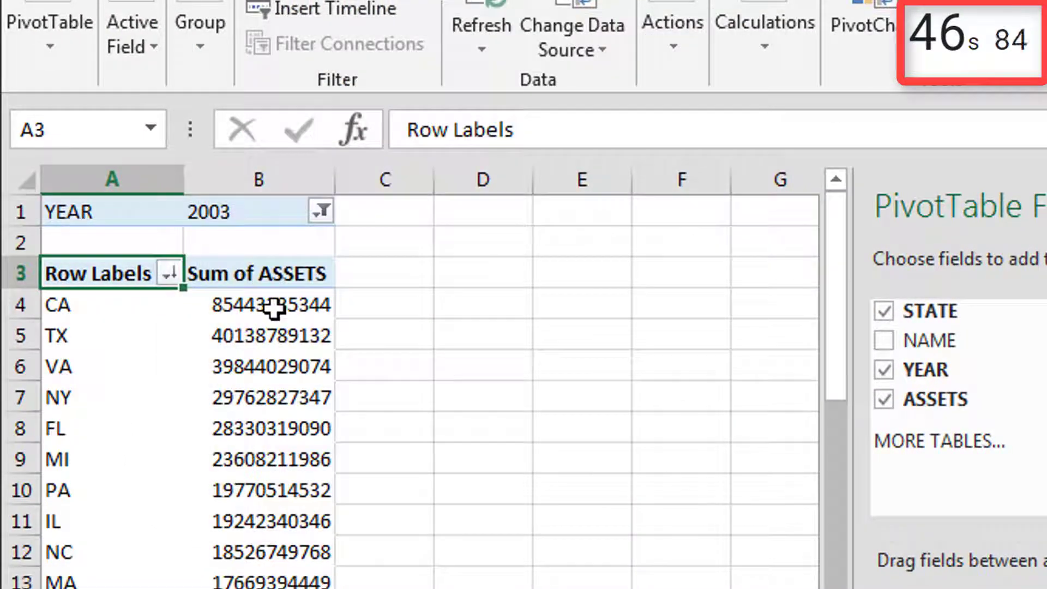
pyautogui.moveTo(273, 307)
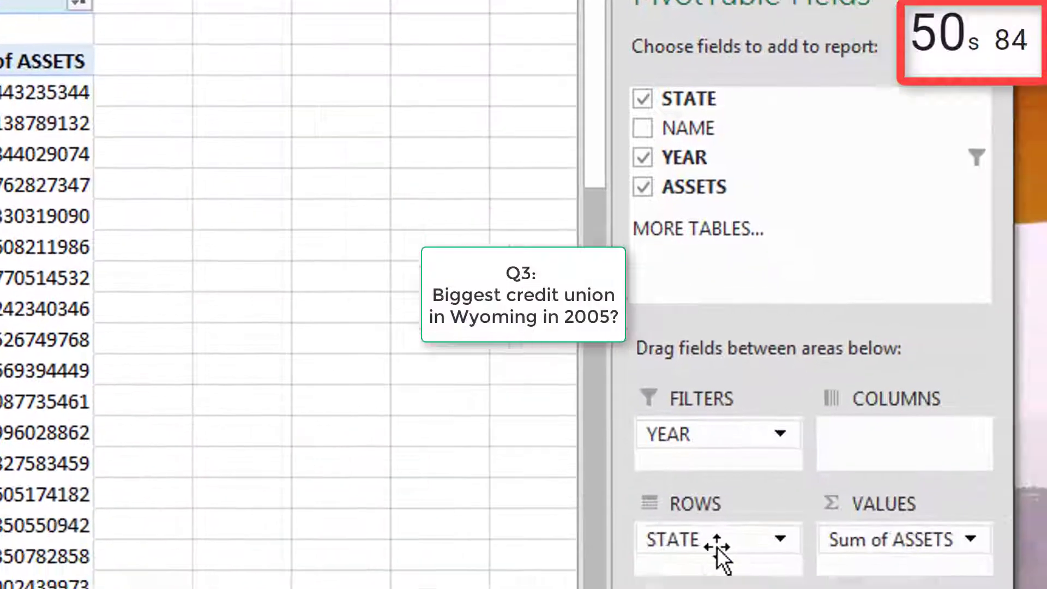
# Step: Move STATE to Filters, list credit union NAMEs as rows, and filter to WY
pyautogui.moveTo(717, 546); pyautogui.dragTo(660, 414)
pyautogui.moveTo(624, 92); pyautogui.dragTo(630, 500)
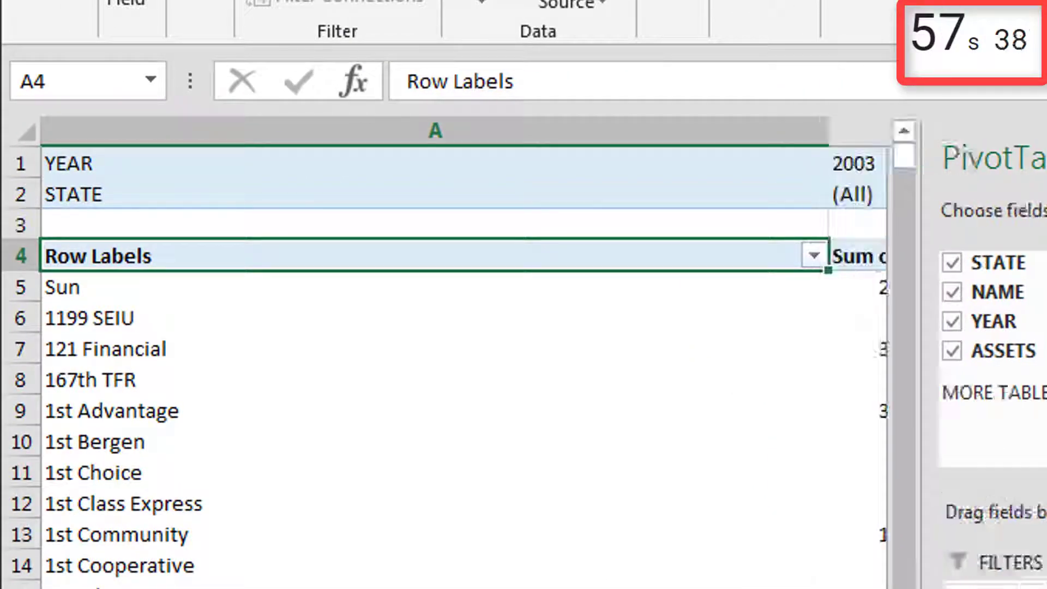
pyautogui.click(966, 194)
pyautogui.scroll(-15, 890, 409)
pyautogui.click(664, 487)
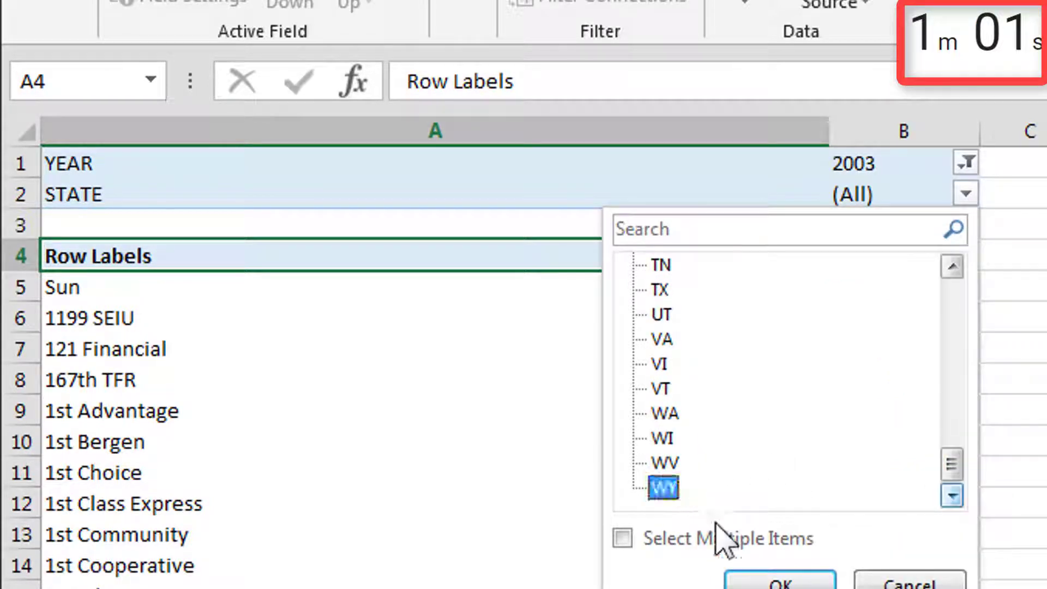
pyautogui.click(785, 580)
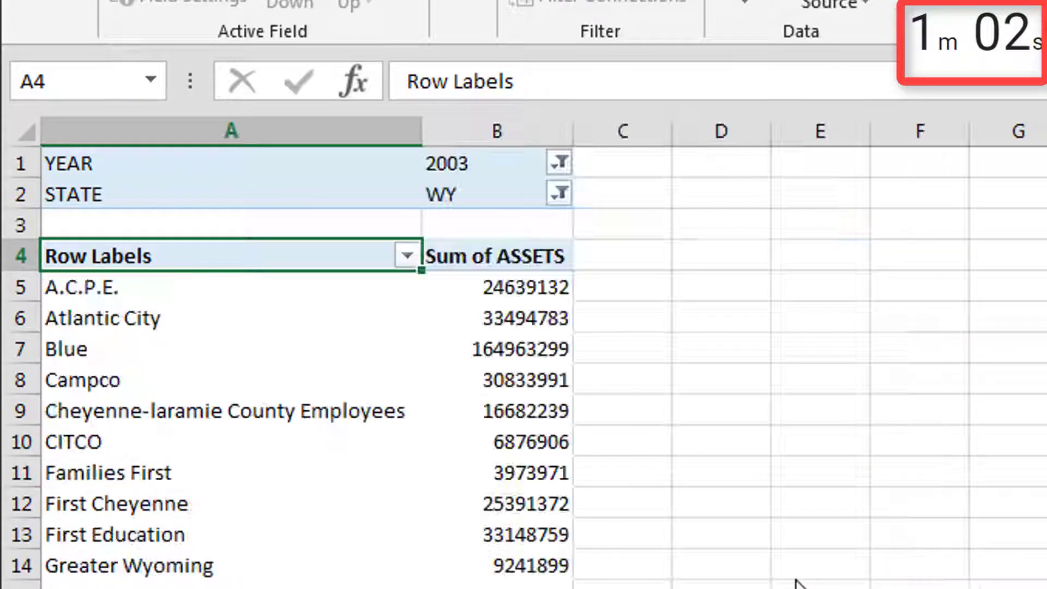
# Step: Sort the credit union names descending by Sum of ASSETS
pyautogui.click(407, 256)
pyautogui.click(273, 362)
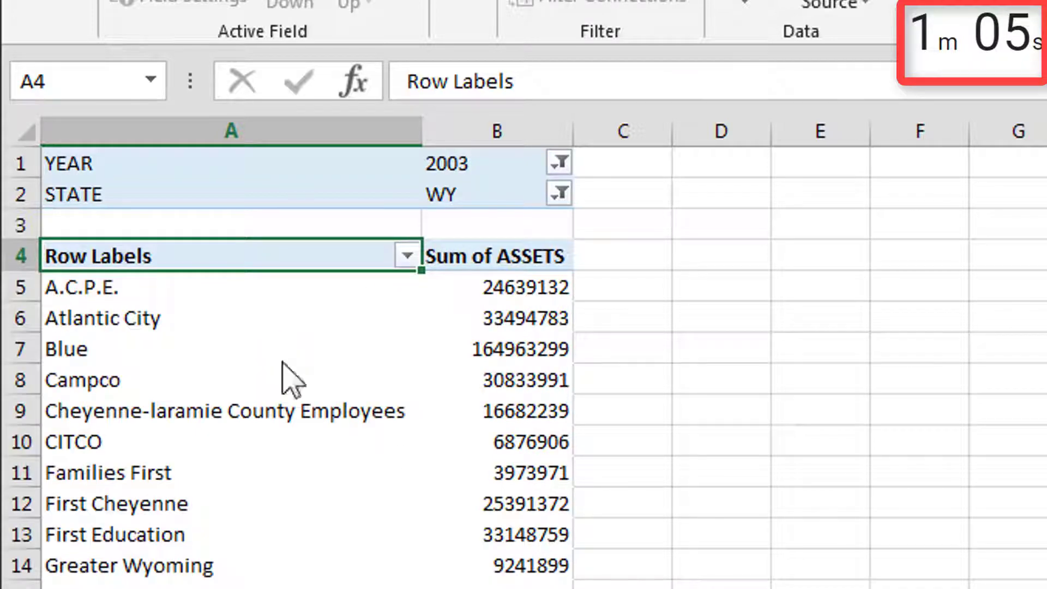
pyautogui.click(263, 176)
pyautogui.click(295, 206)
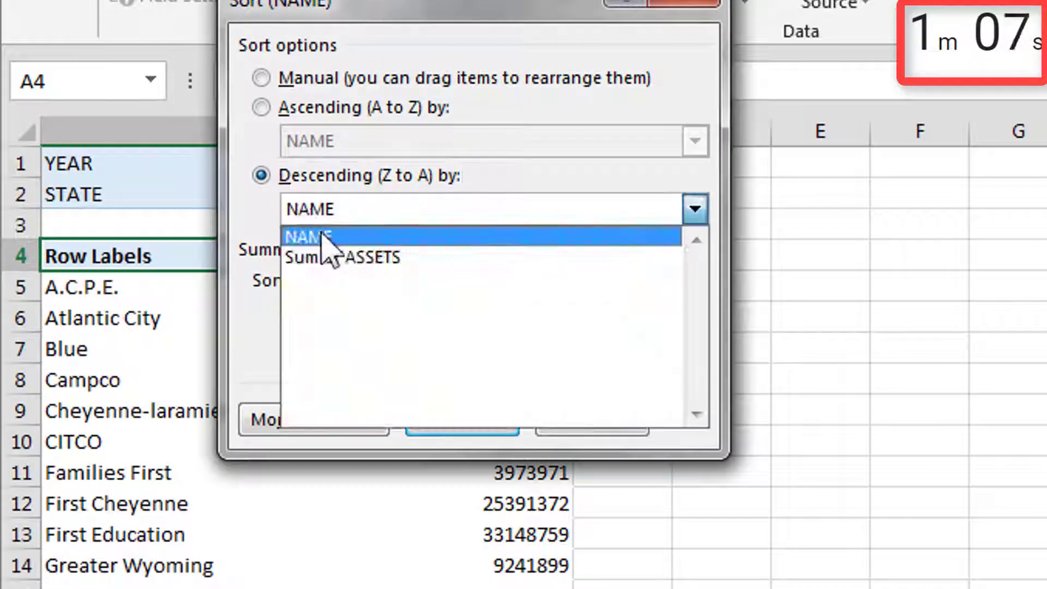
pyautogui.click(335, 260)
pyautogui.click(461, 356)
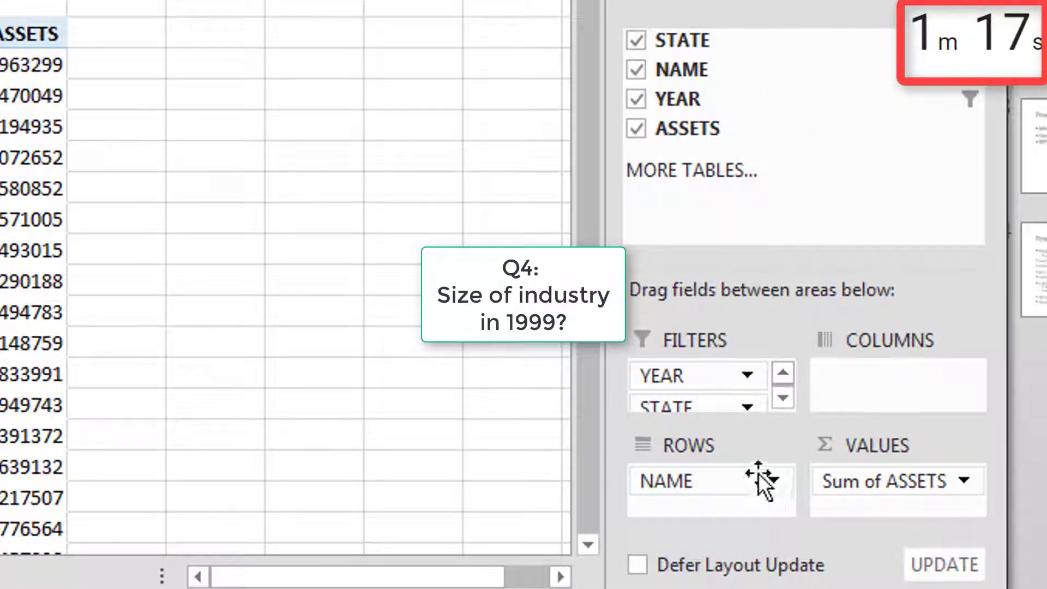
# Step: Remove STATE and NAME from the PivotTable and set the YEAR filter to 1999
pyautogui.moveTo(666, 406); pyautogui.dragTo(371, 311)
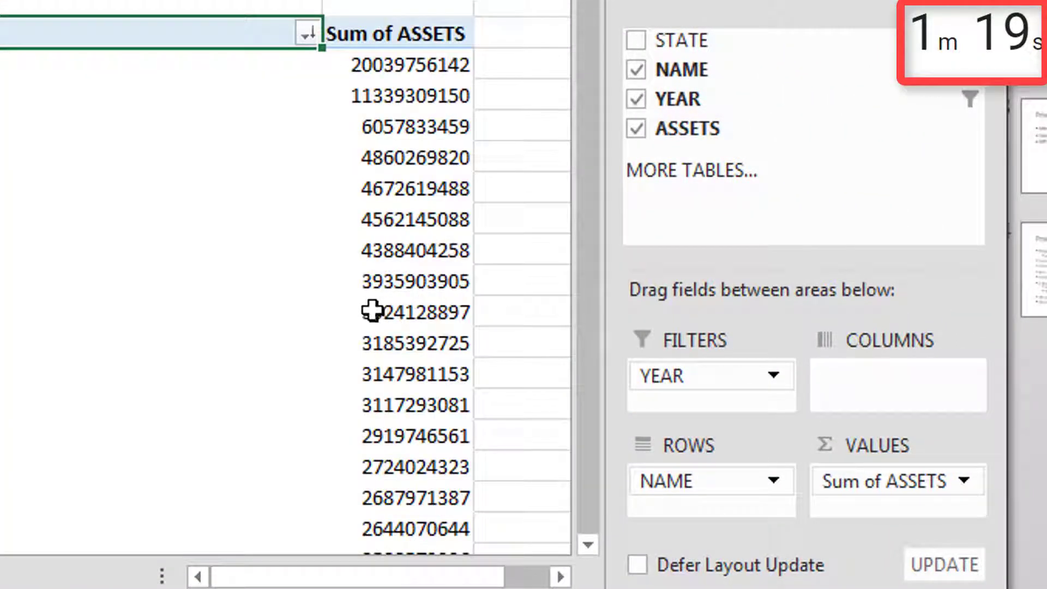
pyautogui.moveTo(720, 480); pyautogui.dragTo(289, 373)
pyautogui.click(258, 111)
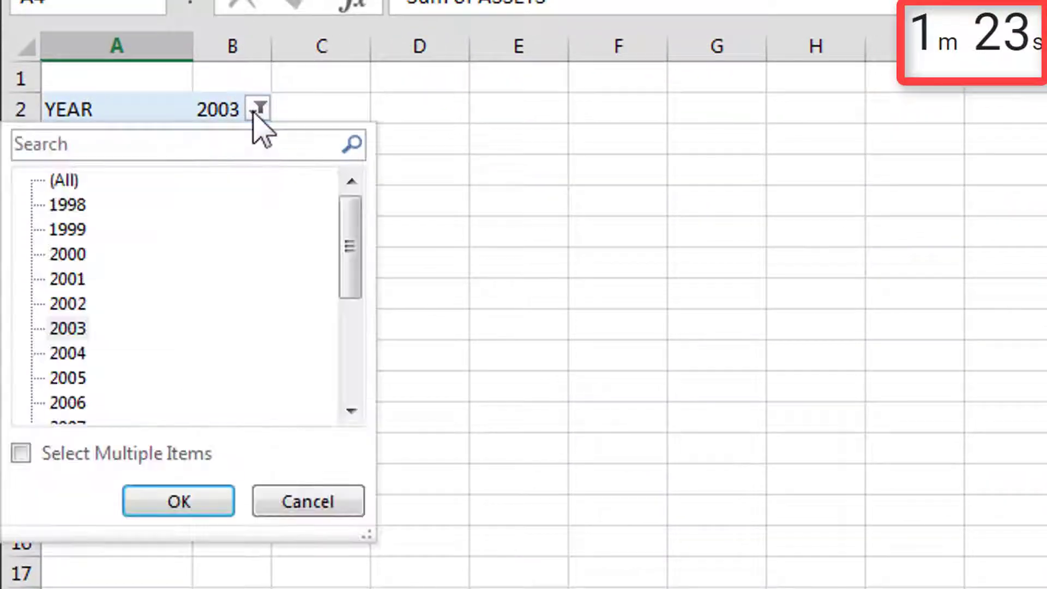
pyautogui.click(91, 229)
pyautogui.click(214, 499)
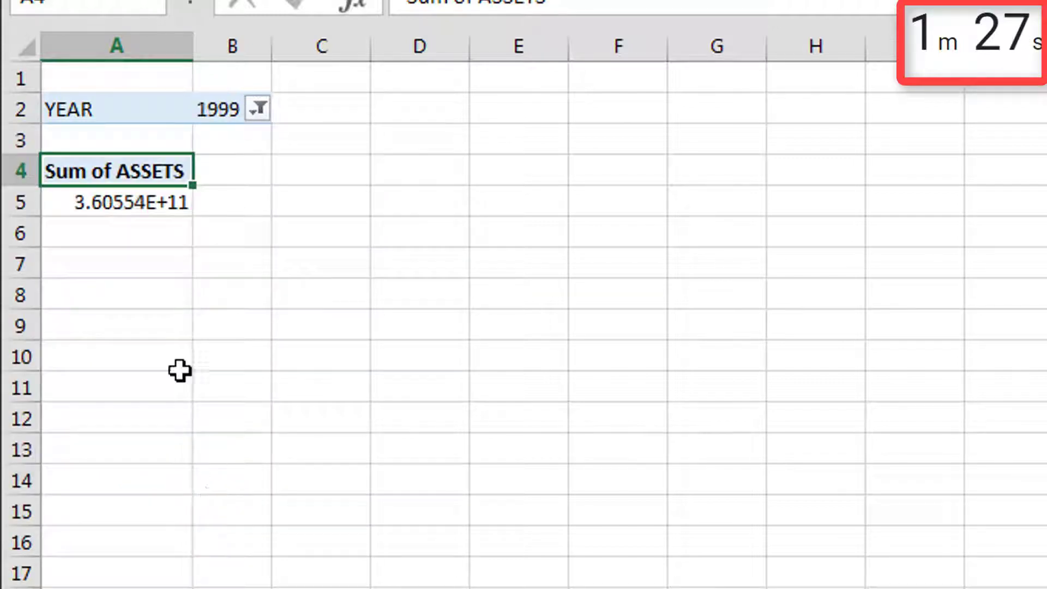
# Step: Format the Sum of ASSETS as Number with 0 decimals and a 1000 separator
pyautogui.click(126, 197)
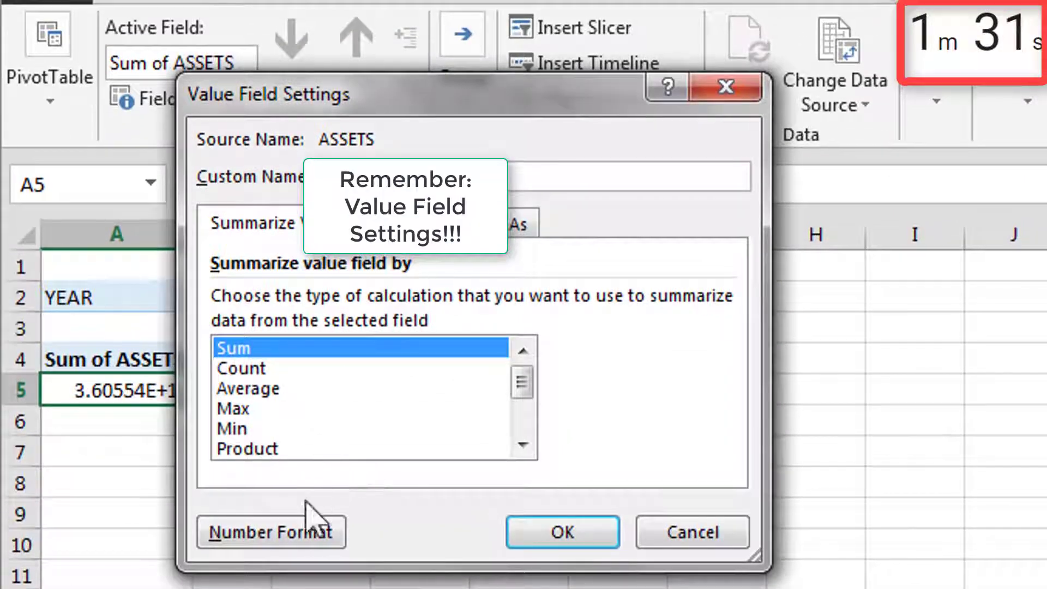
pyautogui.click(299, 521)
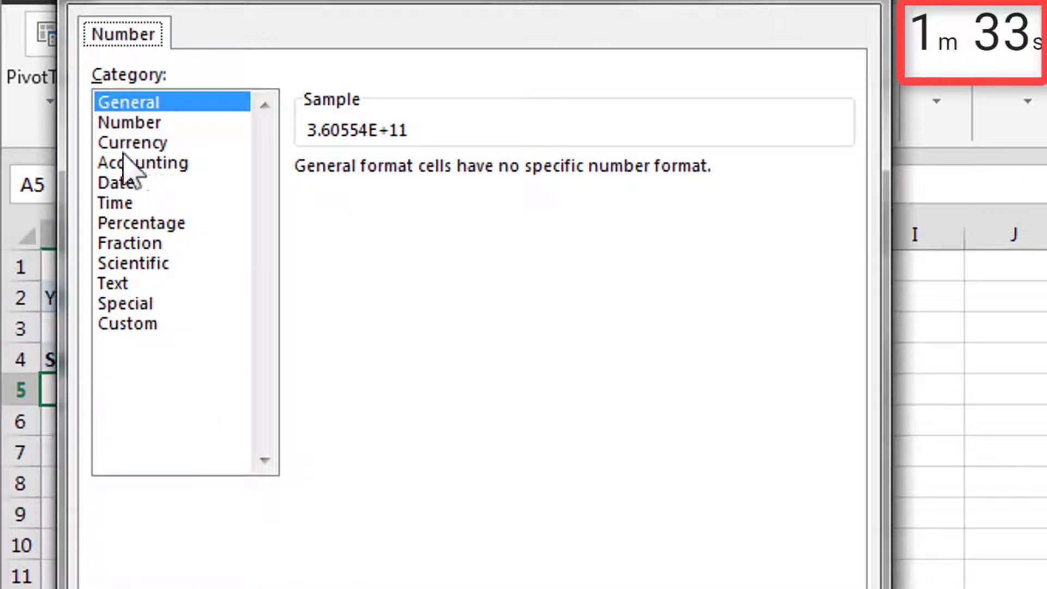
pyautogui.click(120, 124)
pyautogui.click(303, 207)
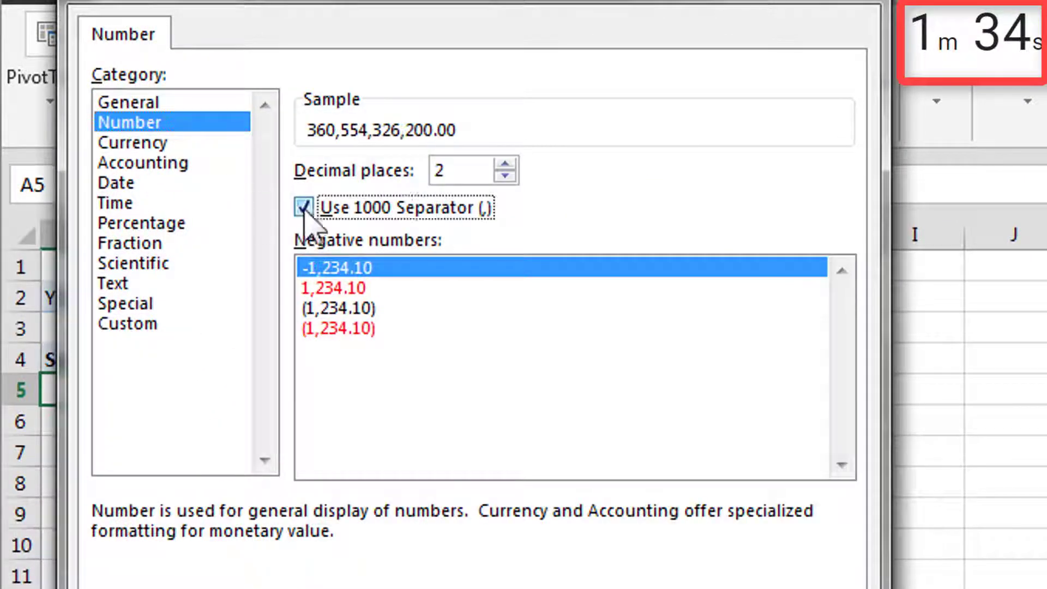
pyautogui.click(505, 176)
pyautogui.click(505, 176)
pyautogui.click(671, 586)
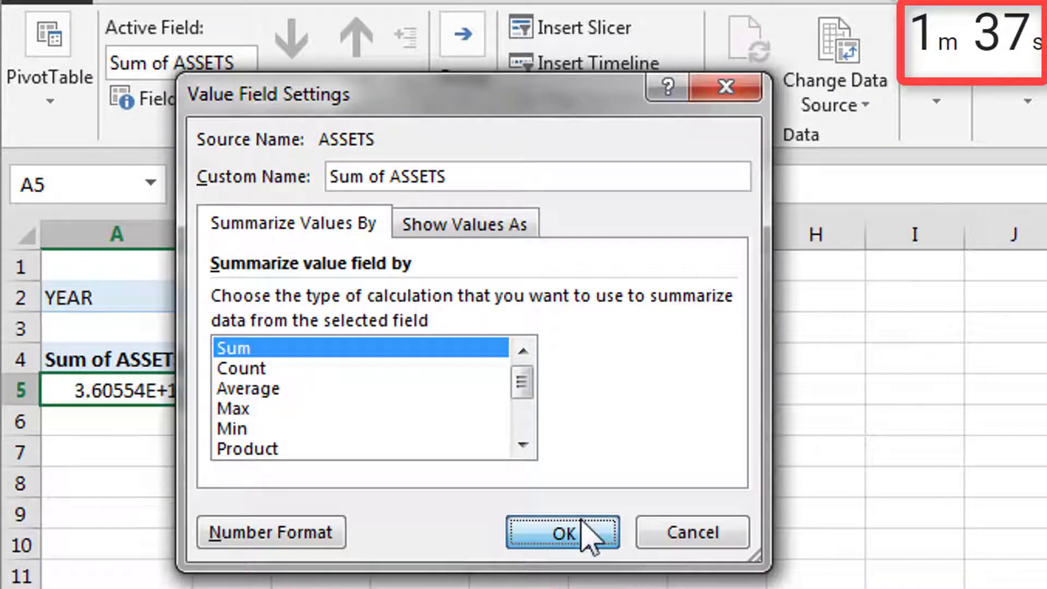
pyautogui.click(585, 532)
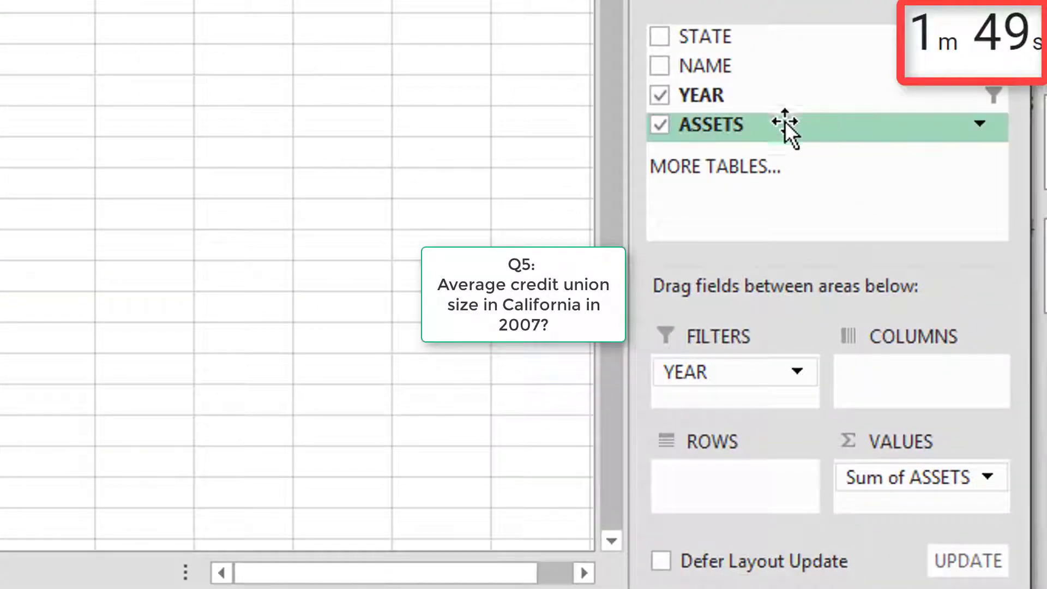
# Step: Add STATE back as a filter, then filter to YEAR 2007 and STATE CA
pyautogui.moveTo(715, 36); pyautogui.dragTo(733, 400)
pyautogui.click(264, 286)
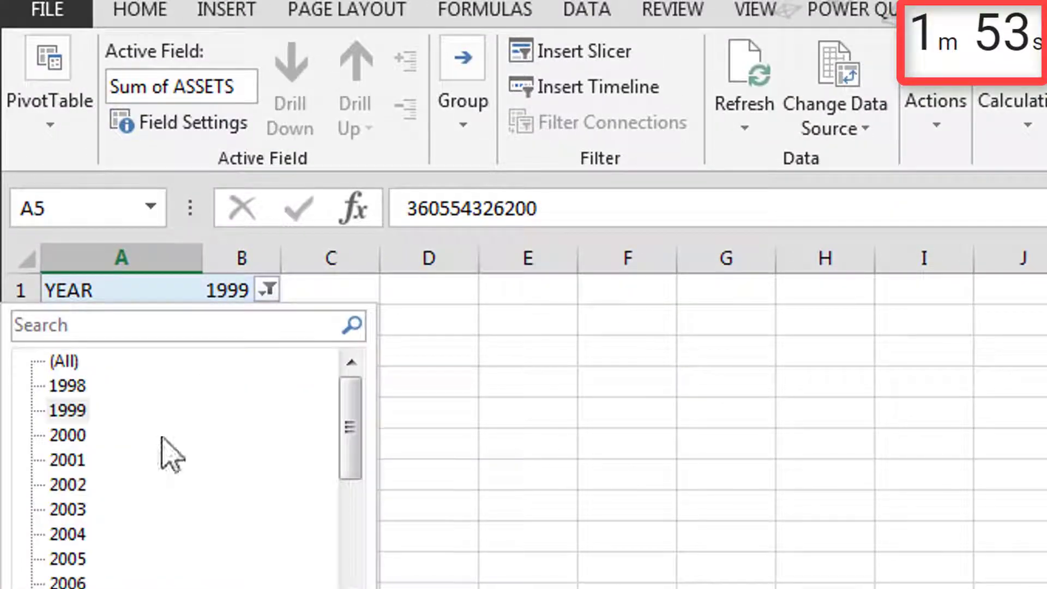
pyautogui.moveTo(362, 479); pyautogui.dragTo(140, 503)
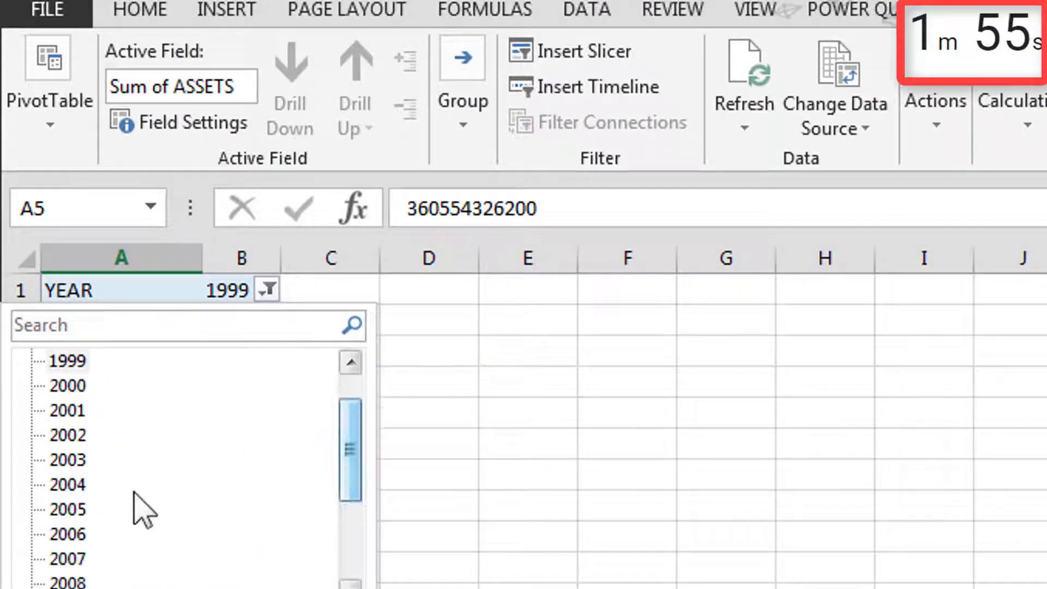
pyautogui.click(76, 560)
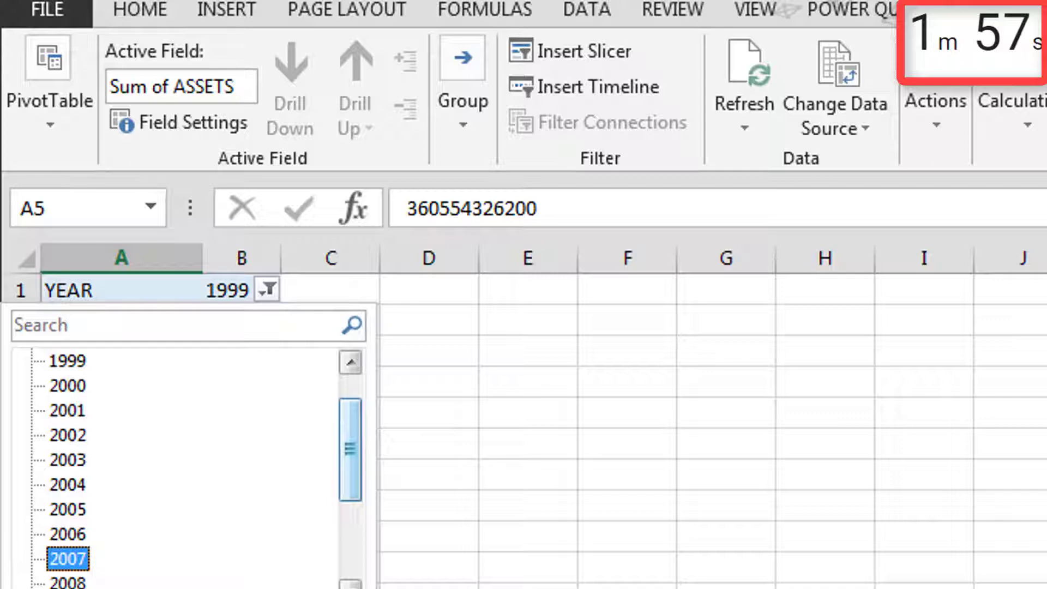
pyautogui.press('Return')
pyautogui.click(274, 327)
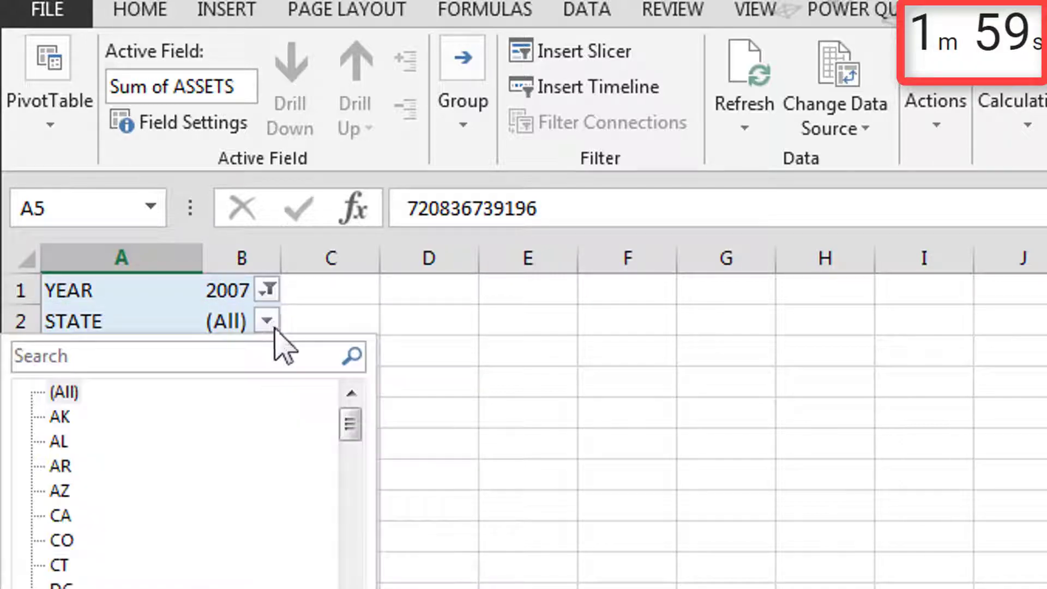
pyautogui.click(64, 517)
pyautogui.press('Return')
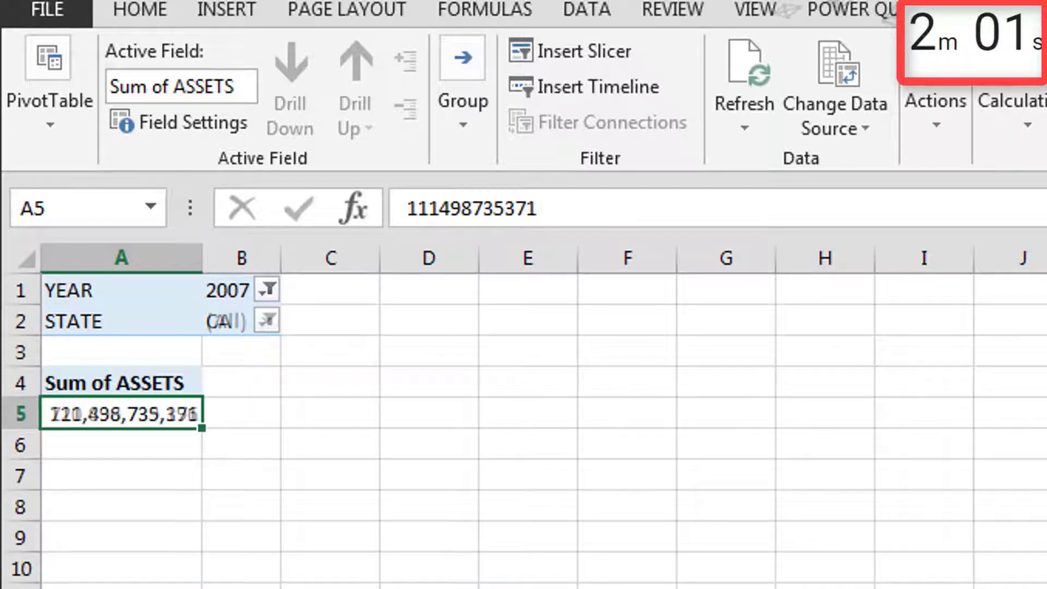
# Step: Summarise ASSETS by Average to show the 2007 California average of 331,841,474
pyautogui.click(979, 267)
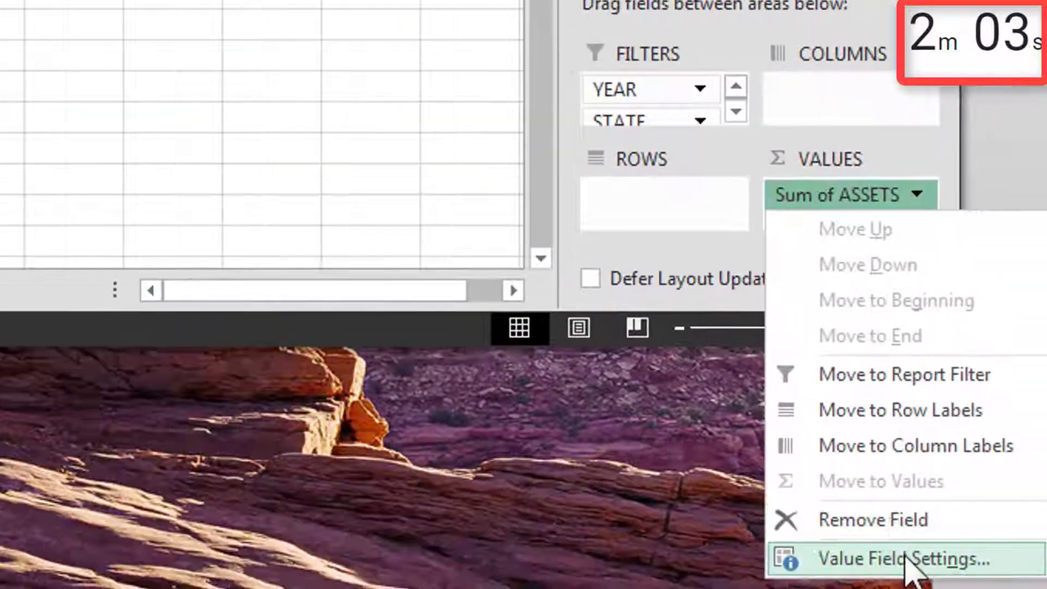
pyautogui.click(905, 559)
pyautogui.click(232, 410)
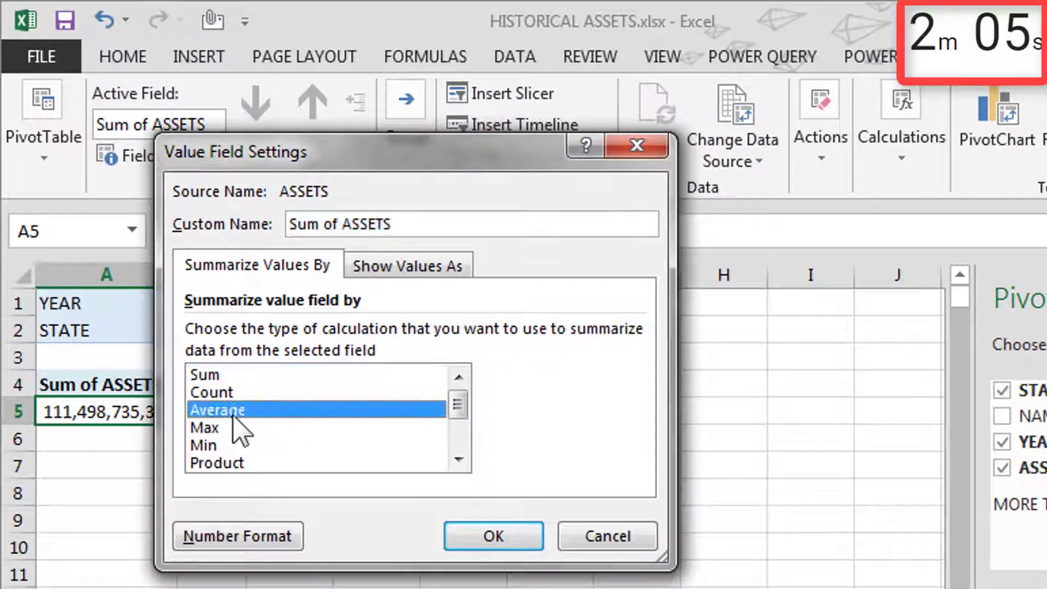
pyautogui.click(291, 539)
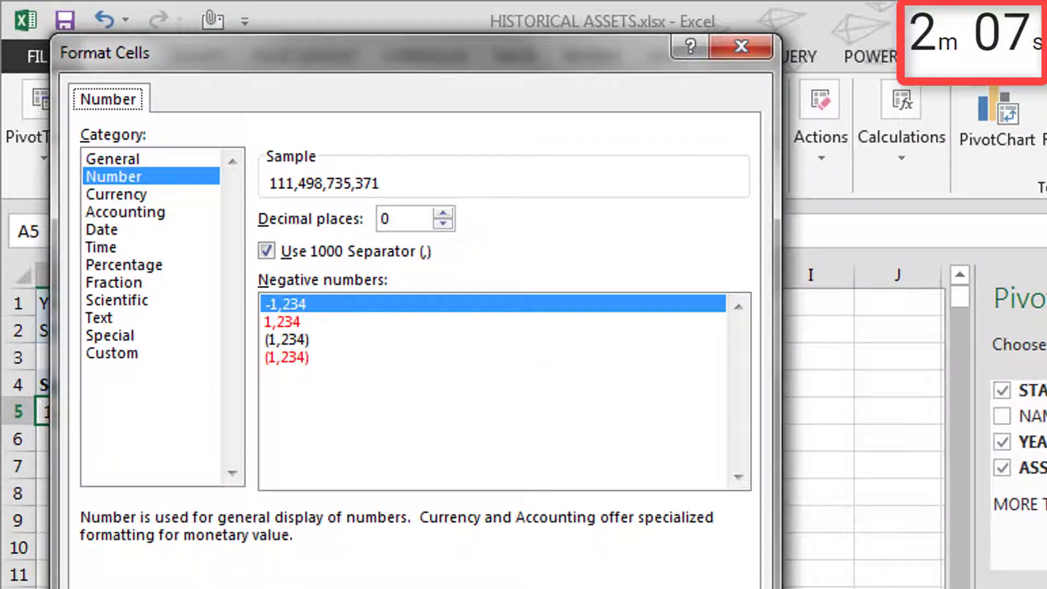
pyautogui.press('Return')
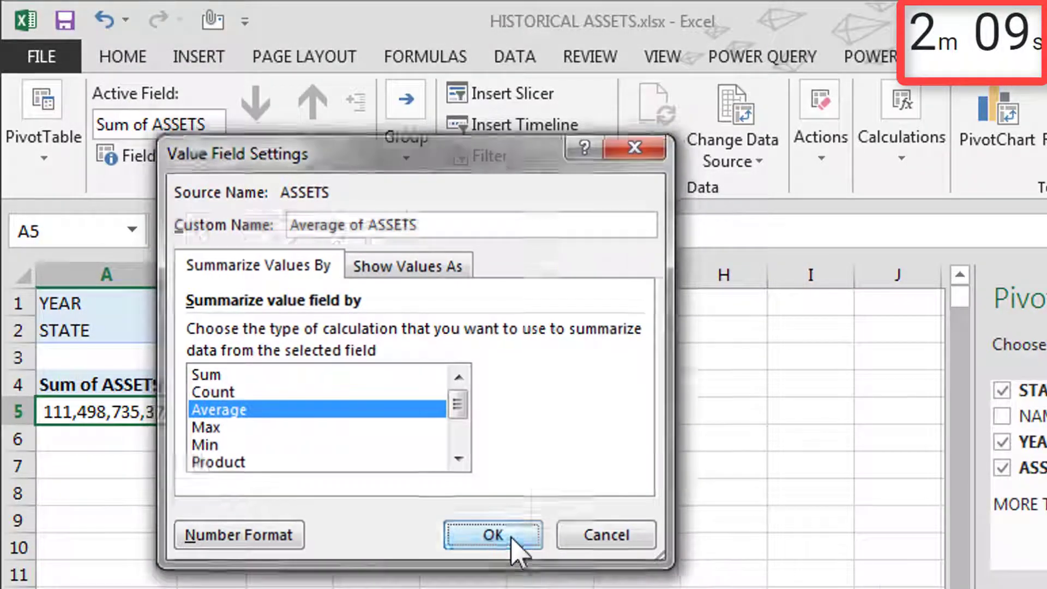
pyautogui.click(512, 543)
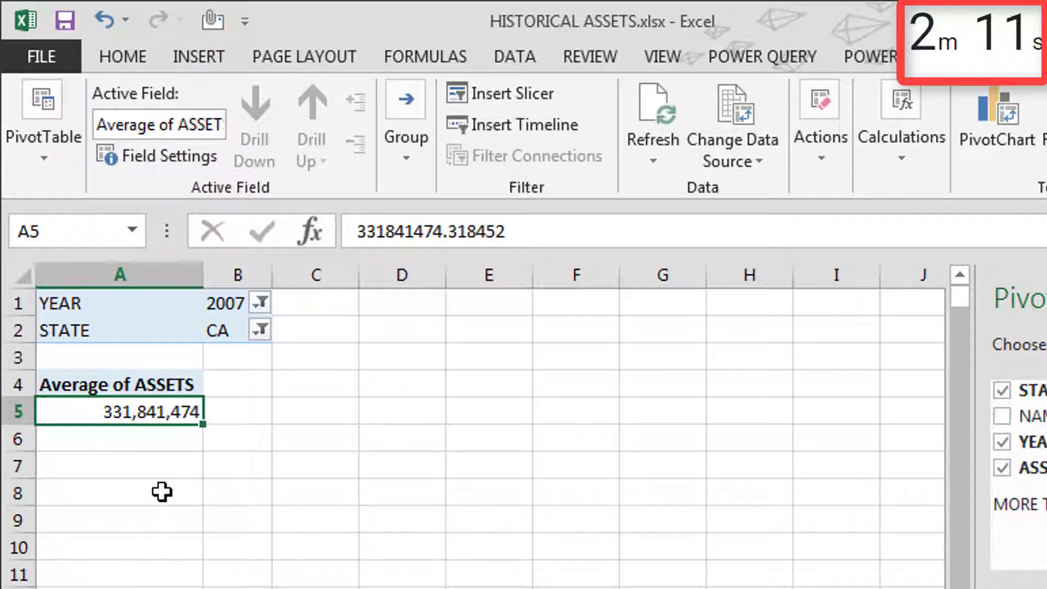